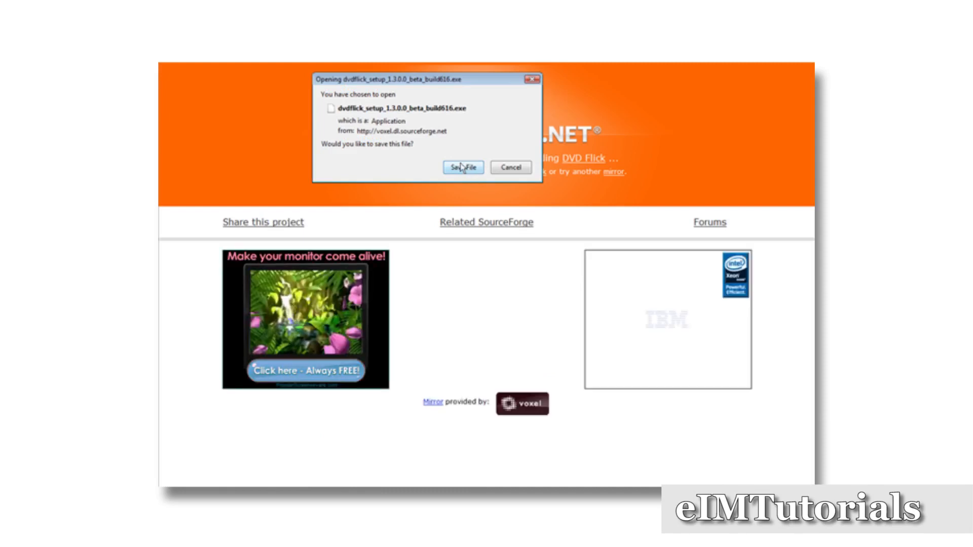
- Save the offered DVD Flick installer, dvdflick_setup_1.3.0.0_beta_build616.exe
left_click(468, 168)
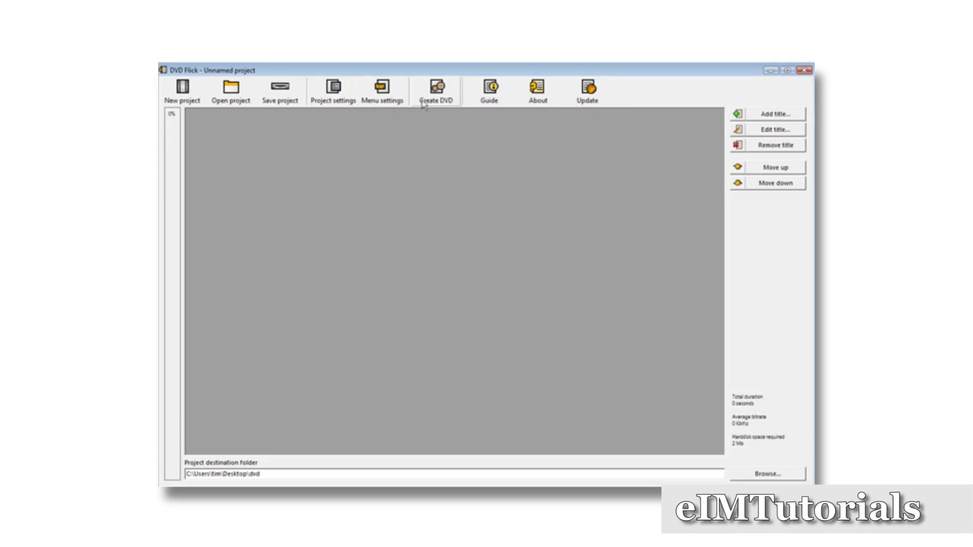
- Set the project title to "test" in the general project settings
left_click(334, 95)
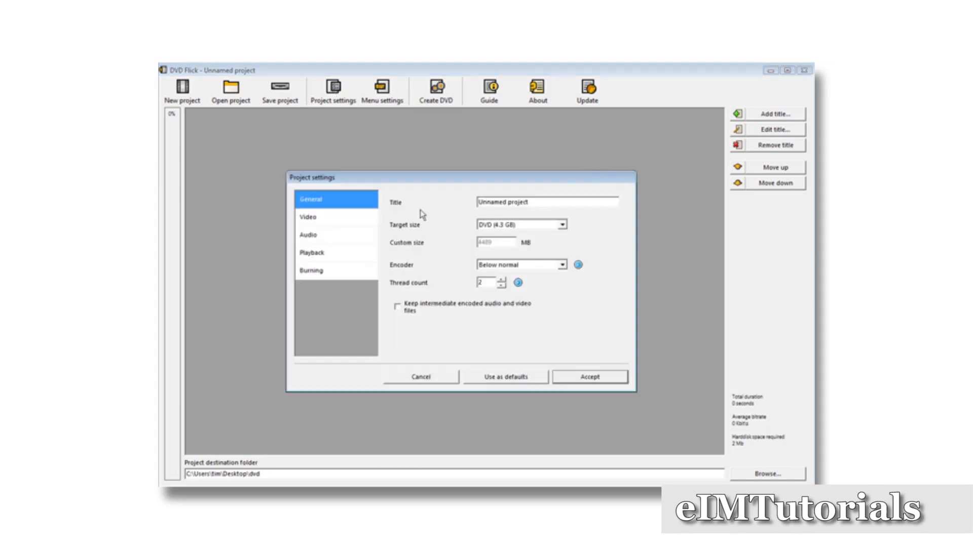
left_click_drag(529, 203, 434, 202)
type("test")
- Choose DVD (4.3 GB) as the project's target size and set the encoder priority to Normal
left_click(564, 228)
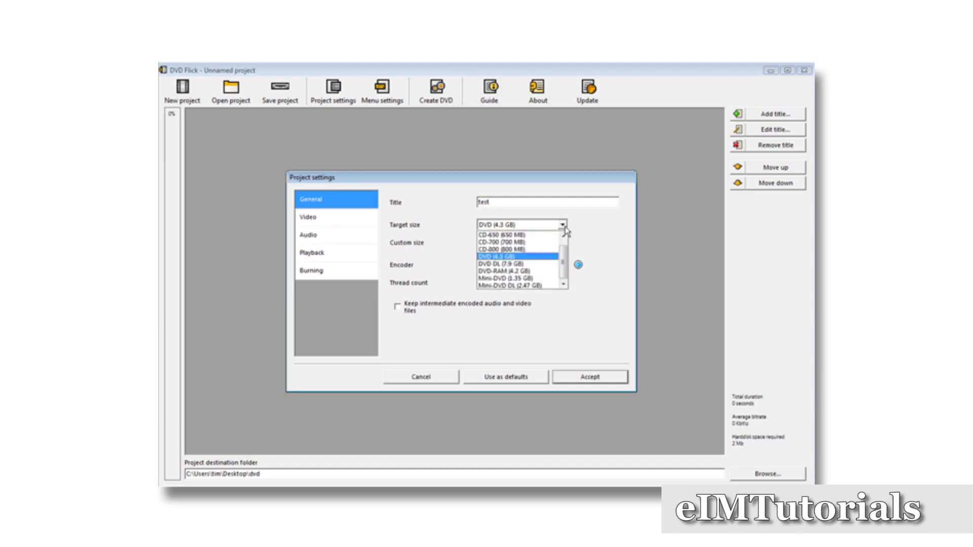
left_click(549, 259)
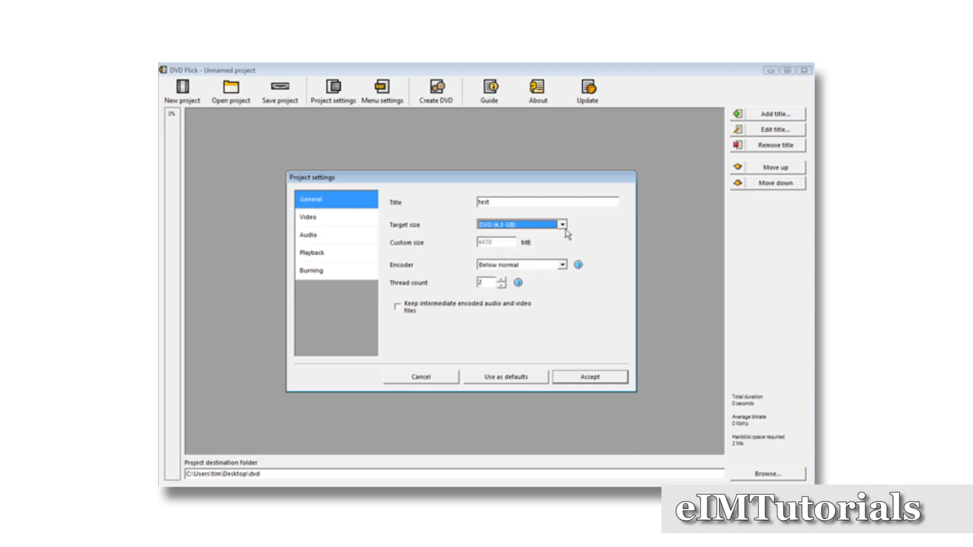
left_click(564, 226)
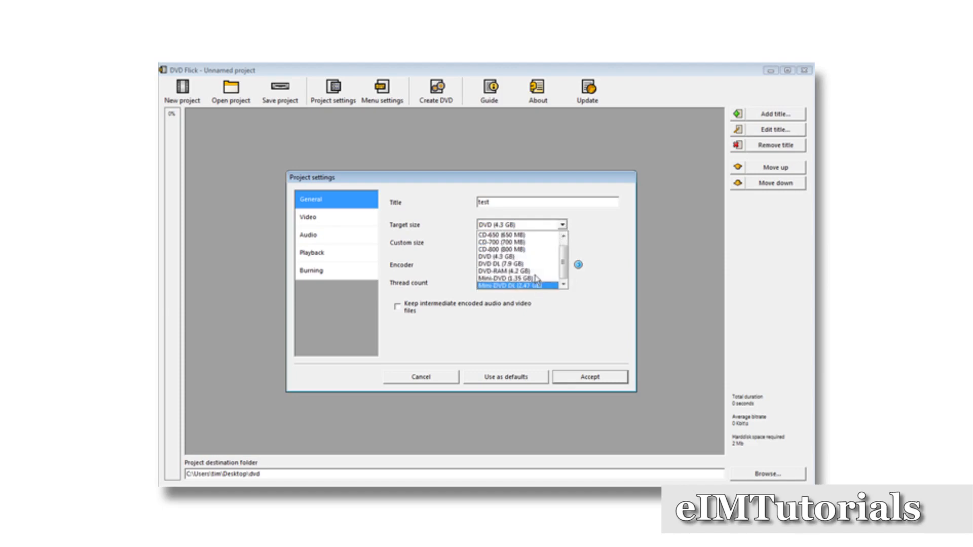
left_click(506, 256)
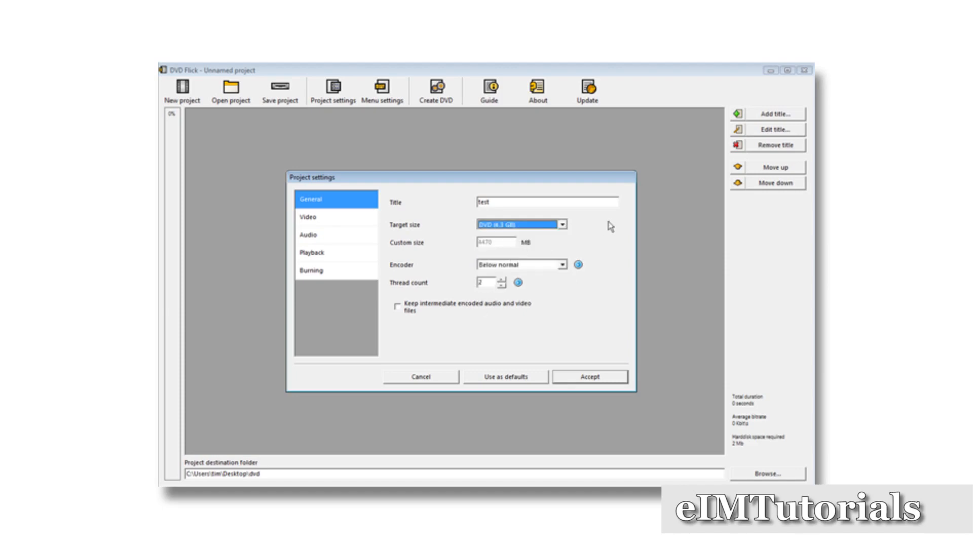
left_click(562, 264)
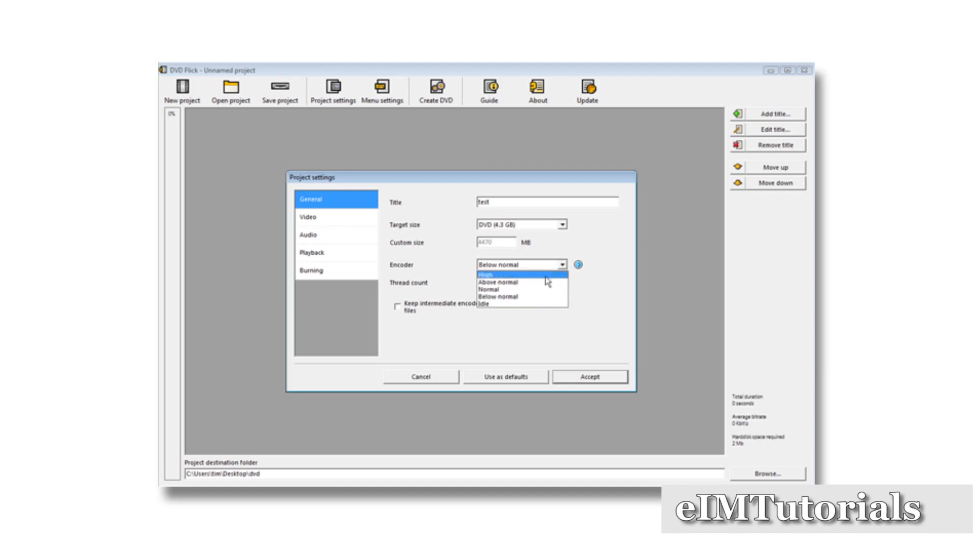
left_click(545, 296)
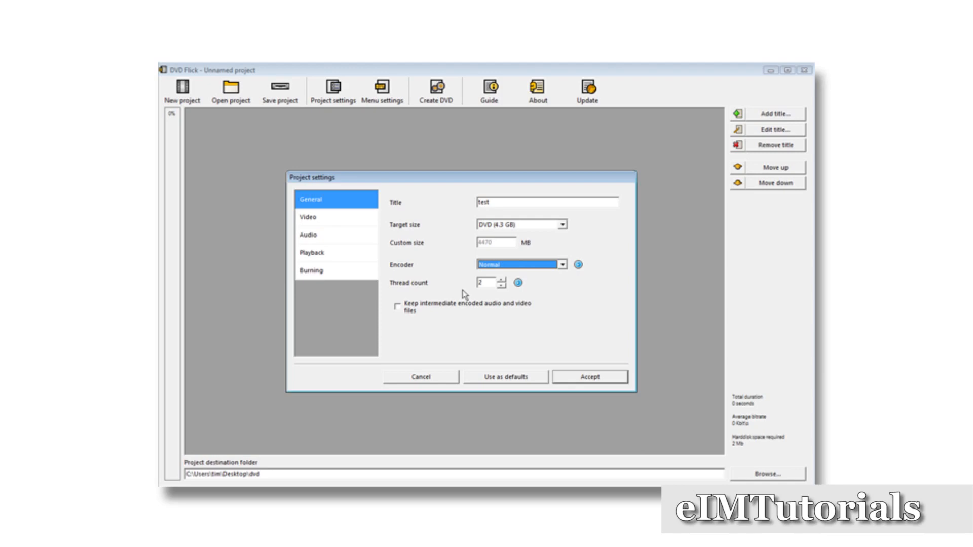
- Keep NTSC as the project's target video format and review the audio settings
left_click(325, 222)
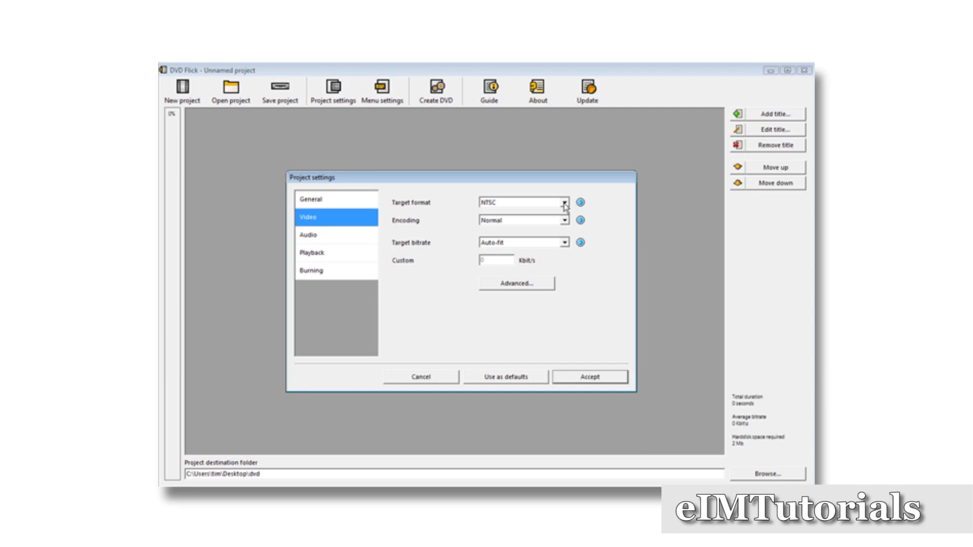
left_click(564, 203)
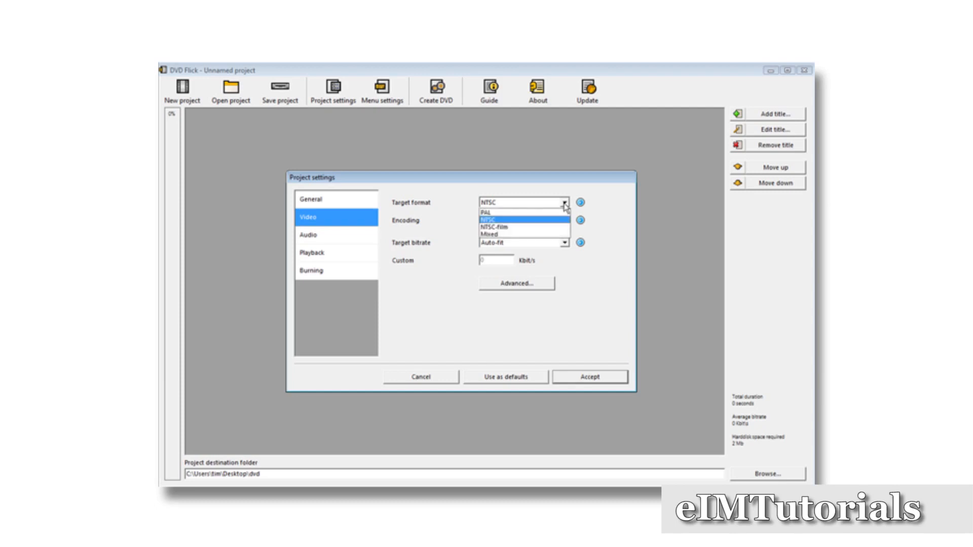
left_click(437, 209)
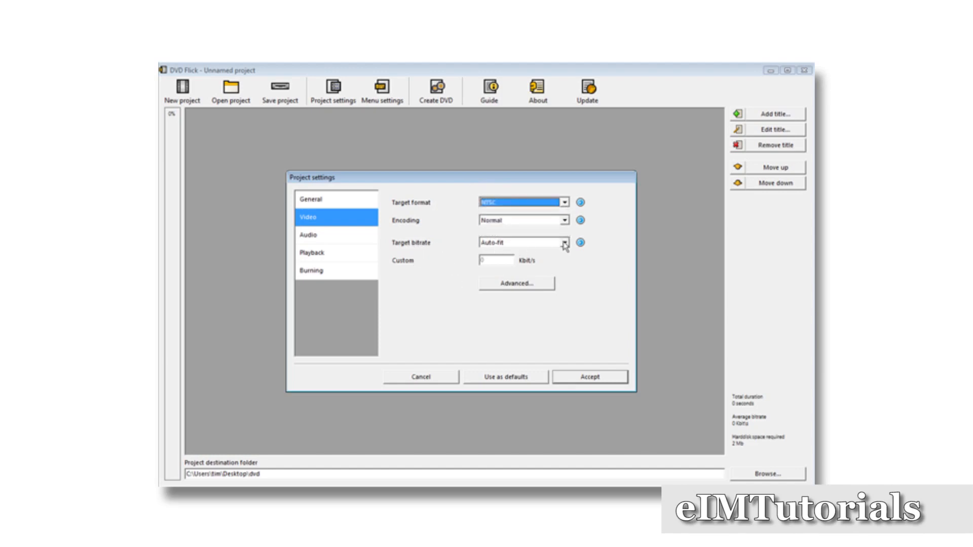
left_click(310, 236)
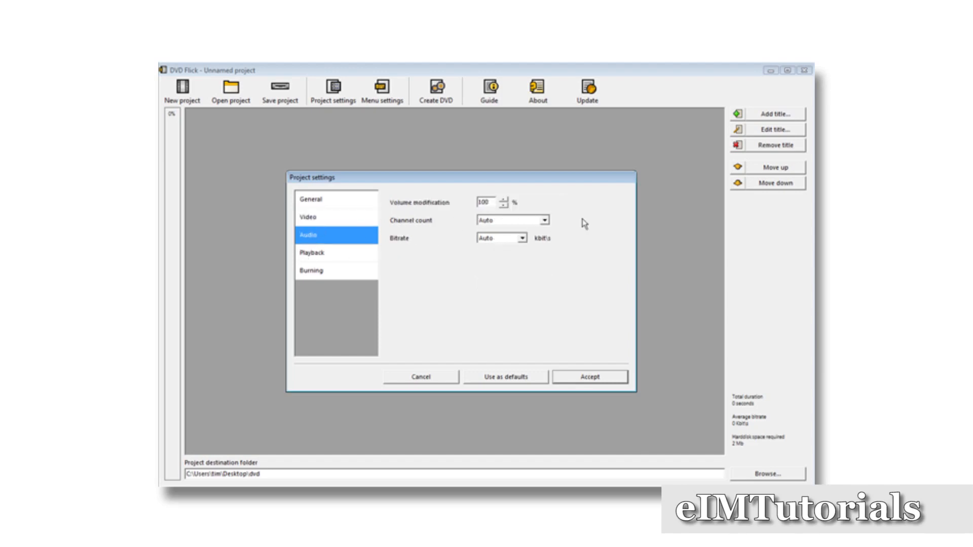
- Set playback to play the next title after each one finishes, and turn off looping to the first title
left_click(318, 253)
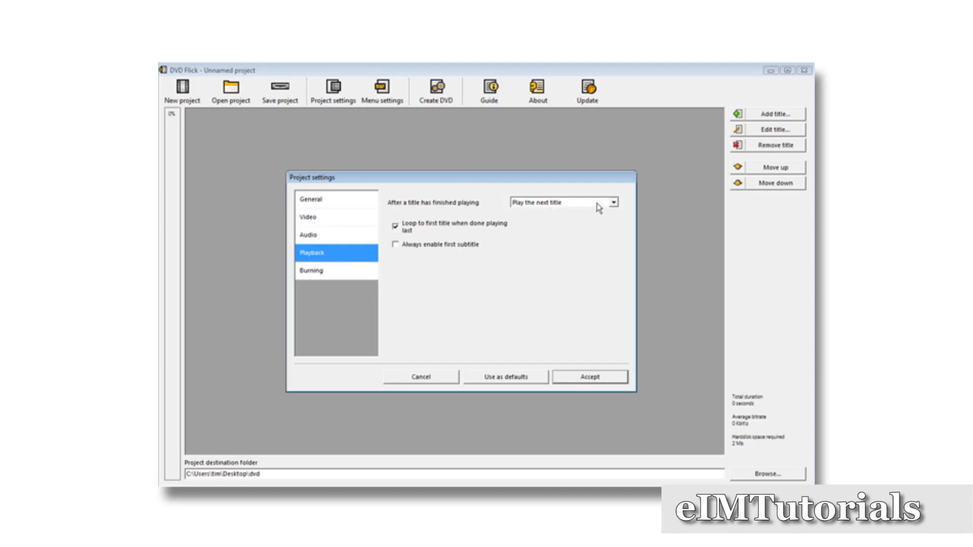
left_click(614, 203)
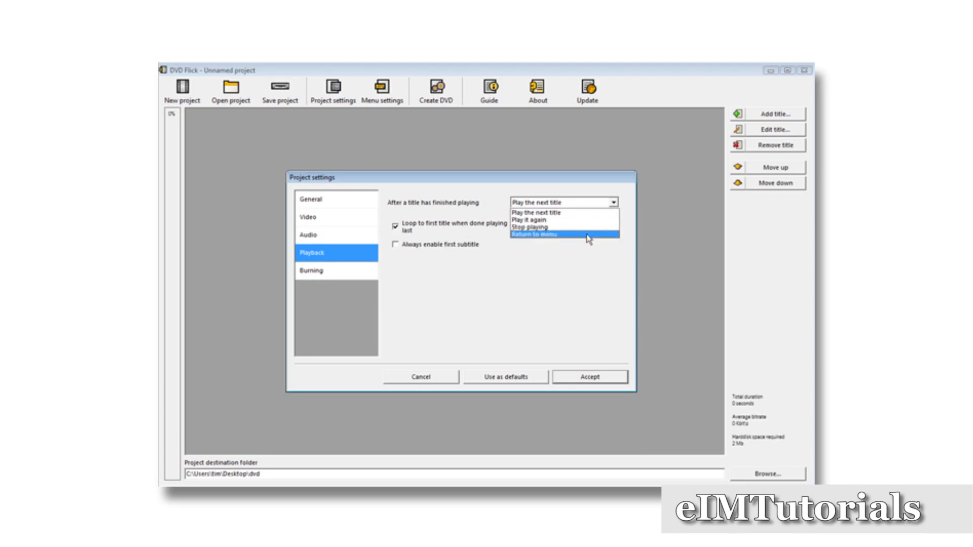
left_click(586, 213)
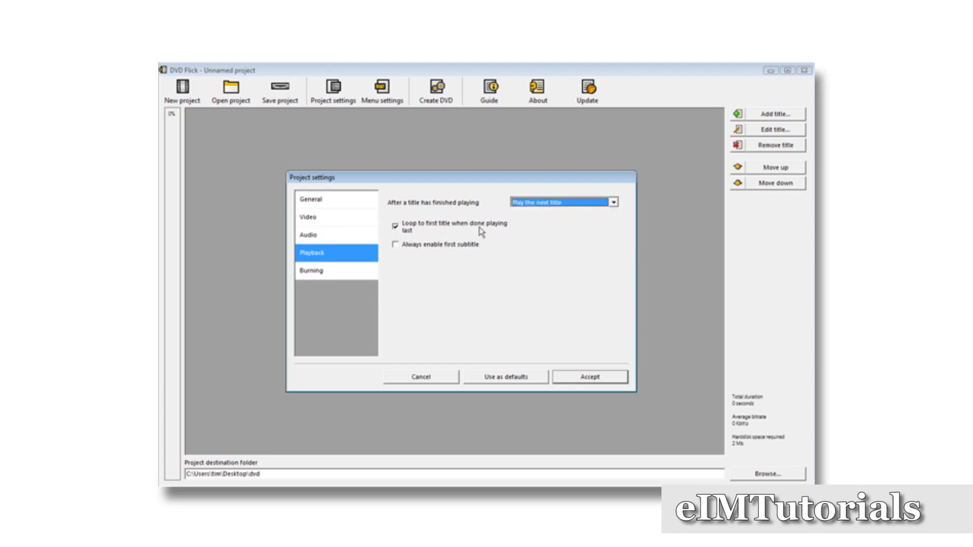
left_click(398, 231)
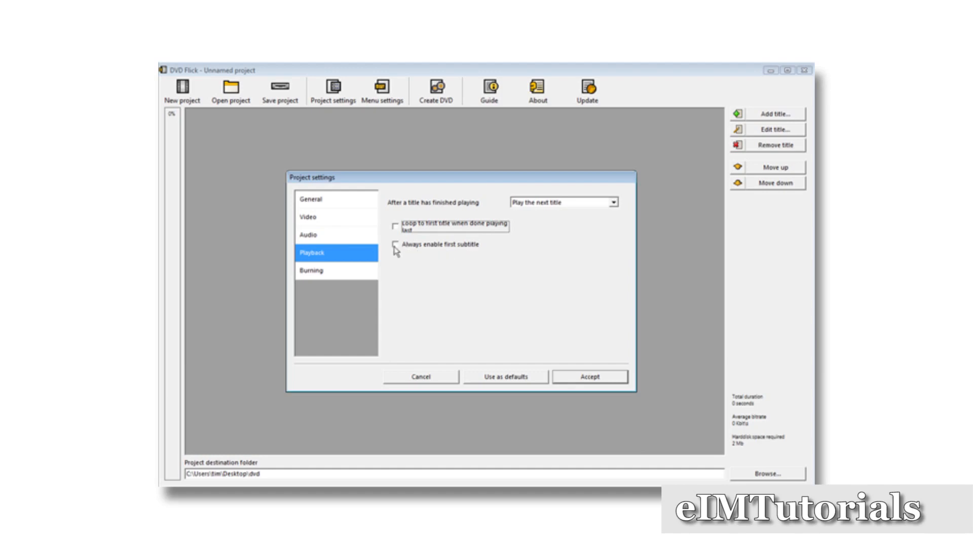
- Enable burning the project to disc and accept the project settings
left_click(330, 273)
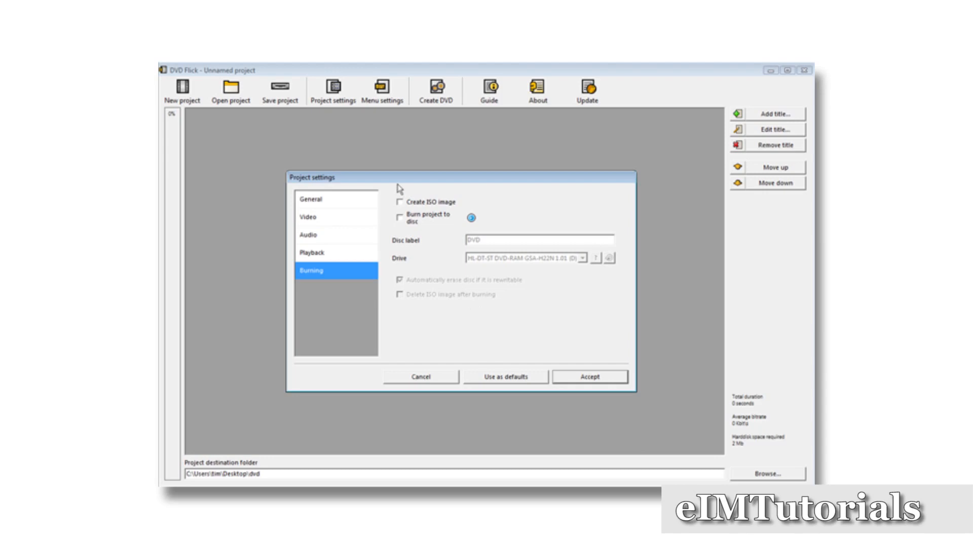
left_click(400, 219)
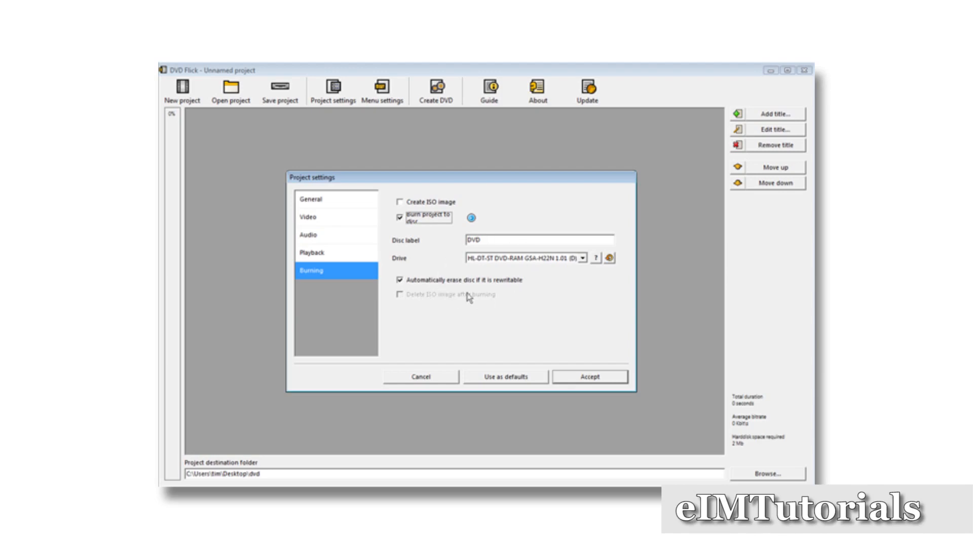
left_click(583, 379)
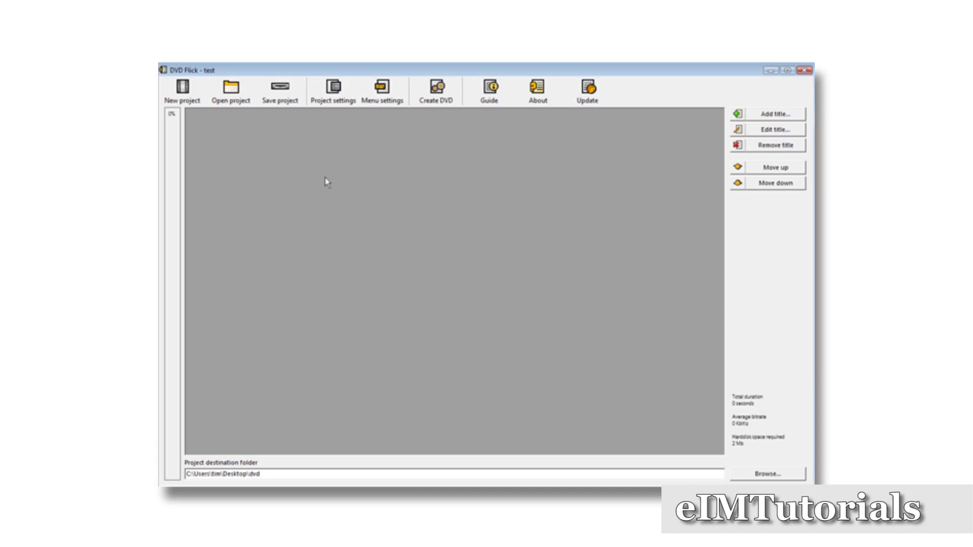
- Preview the Orange LED, Plasma Sphere and The Party menu templates, and select the Mosaic template for the DVD
left_click(382, 89)
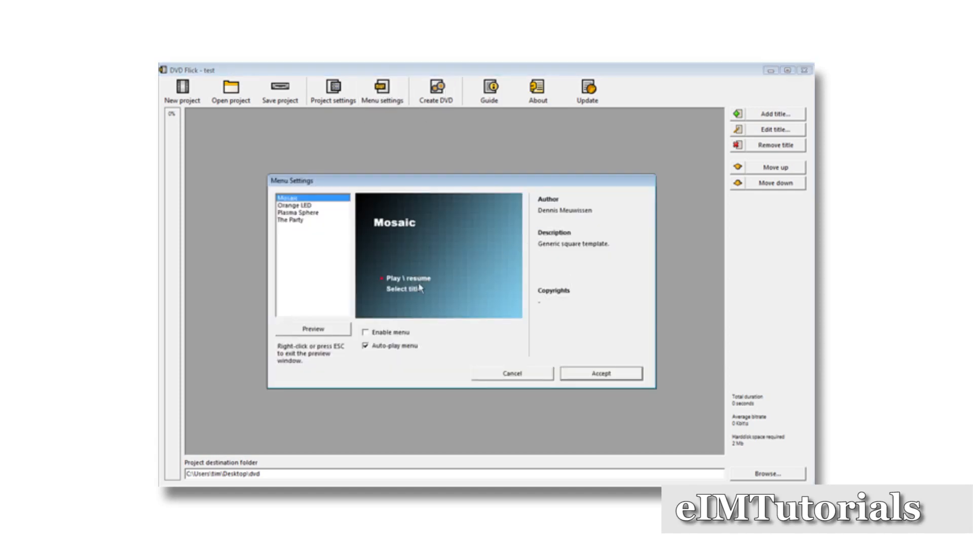
left_click(294, 205)
left_click(297, 213)
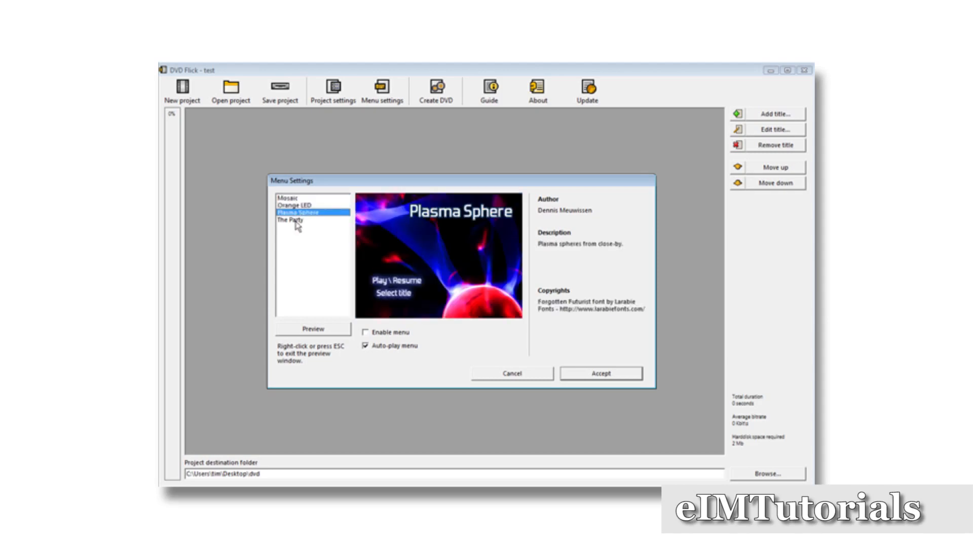
left_click(296, 221)
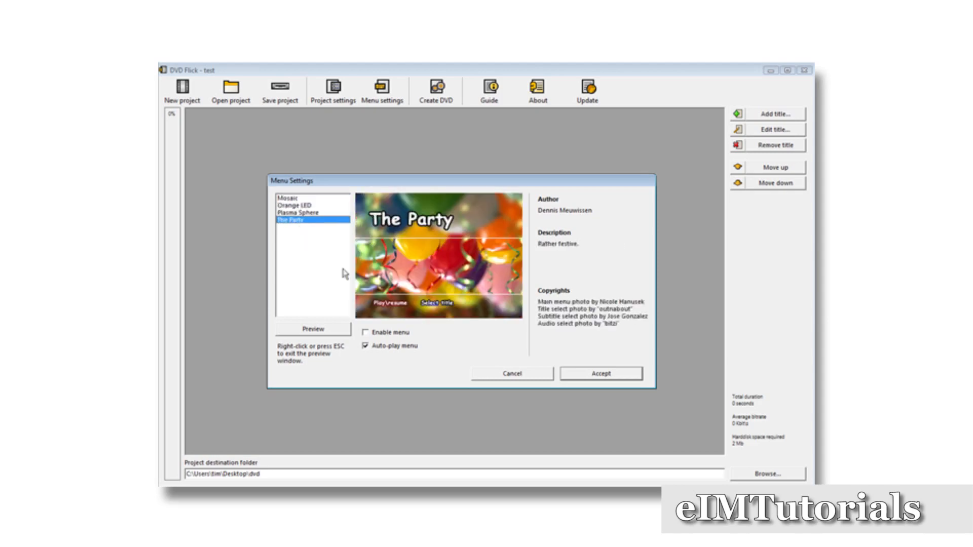
left_click(289, 199)
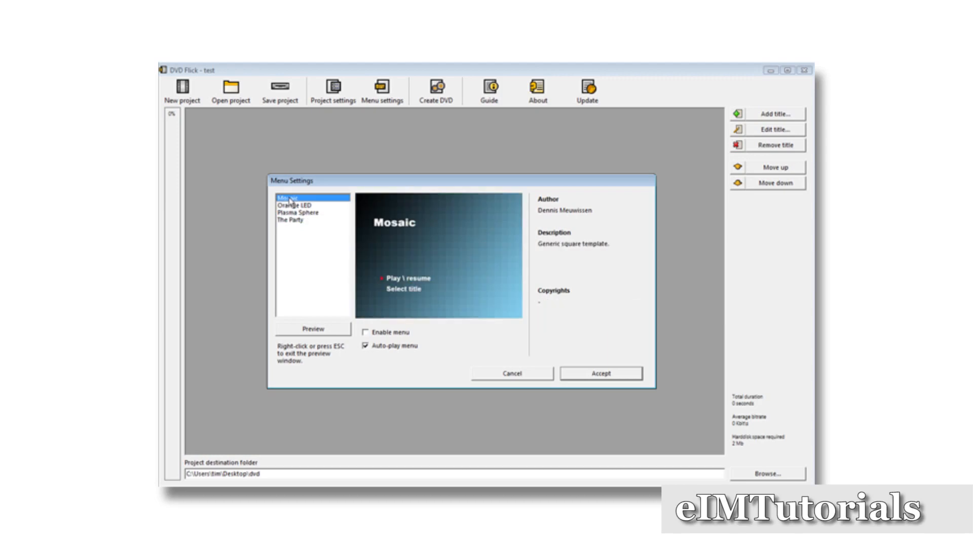
- Enable the DVD menu and accept the menu settings
left_click(365, 333)
left_click(373, 349)
left_click(366, 347)
left_click(593, 375)
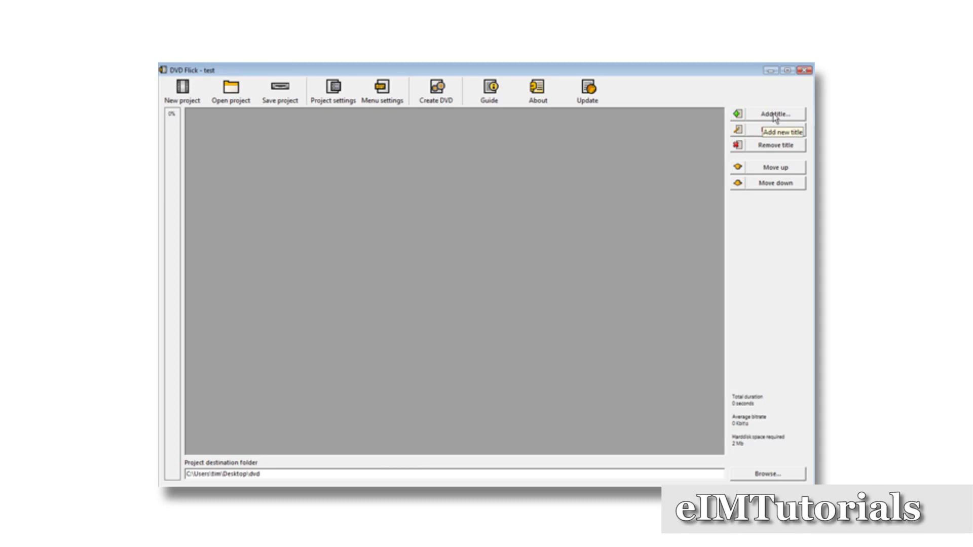
- Add video-1.wmv, video-2.wmv and video-3.wmv from the the-knol-vvvideso folder as project titles
left_click(776, 115)
left_click_drag(259, 92, 264, 91)
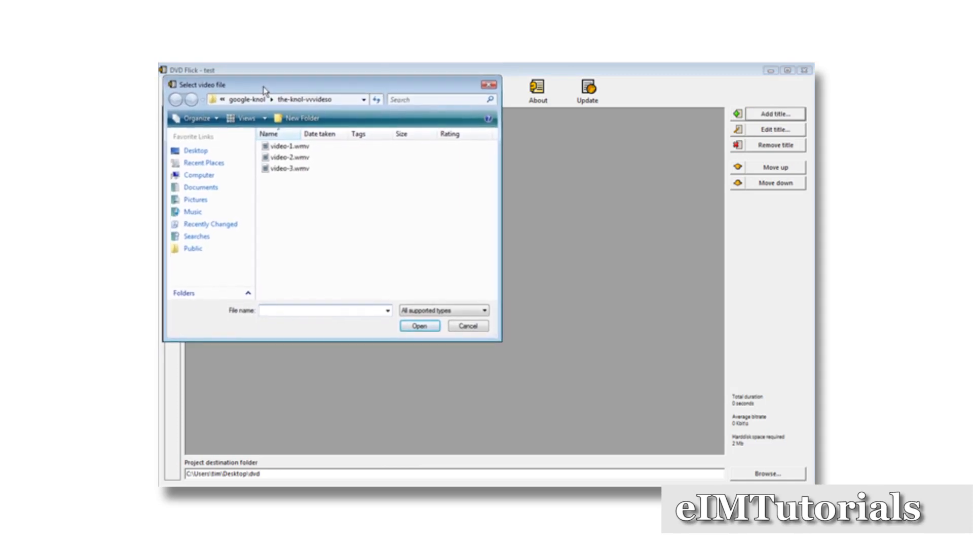
double_click(303, 147)
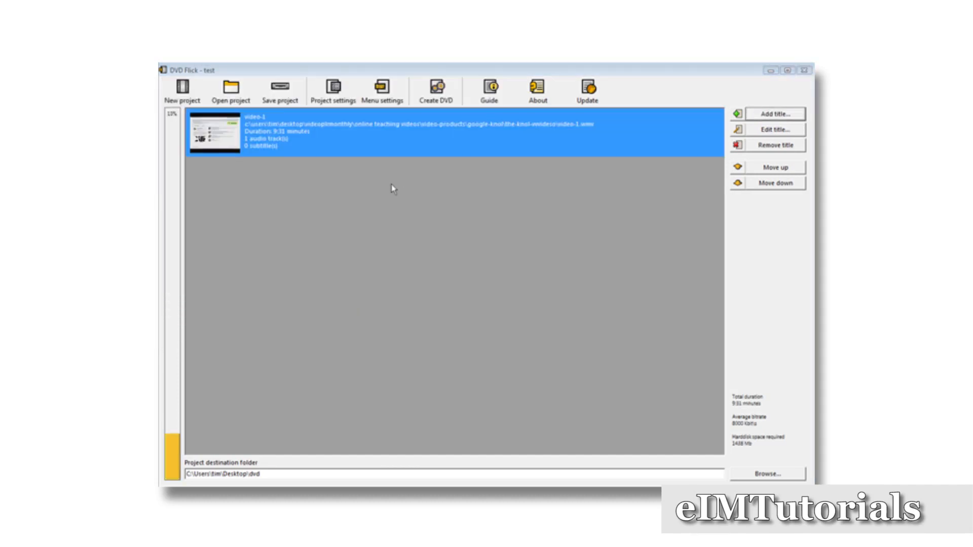
left_click(776, 114)
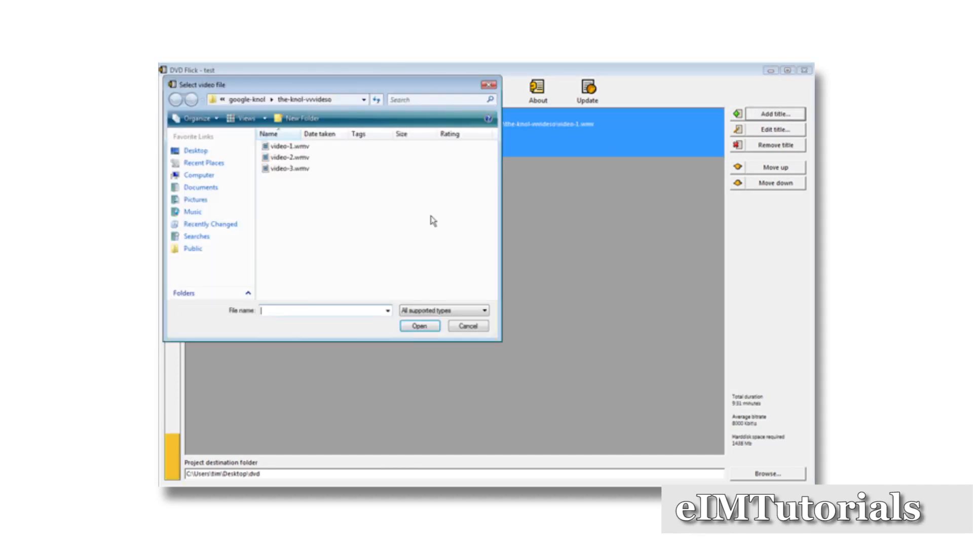
left_click(289, 157)
key("Return")
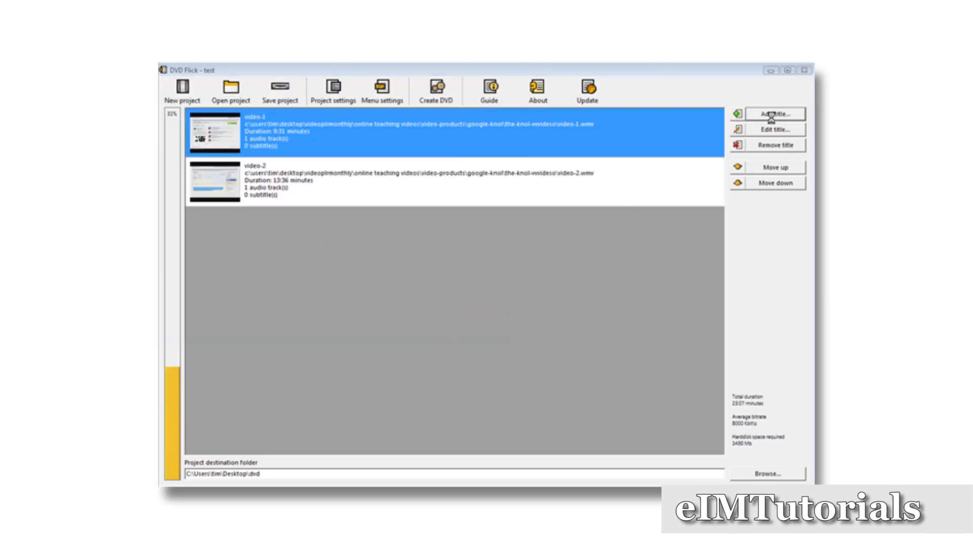
left_click(787, 115)
left_click(289, 169)
key("Return")
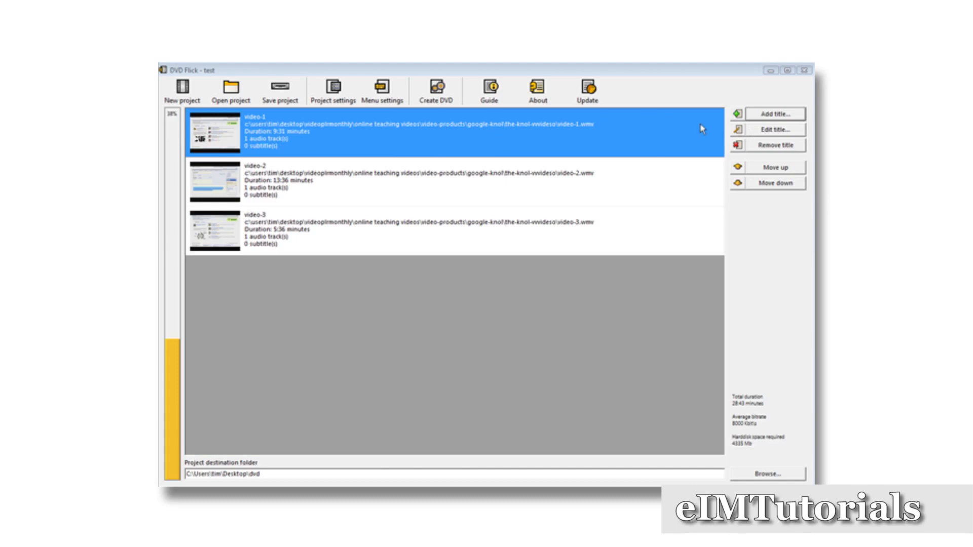
- Rename the first title as "Video One" in its title properties
left_click(760, 131)
left_click_drag(476, 200, 453, 201)
type("Video")
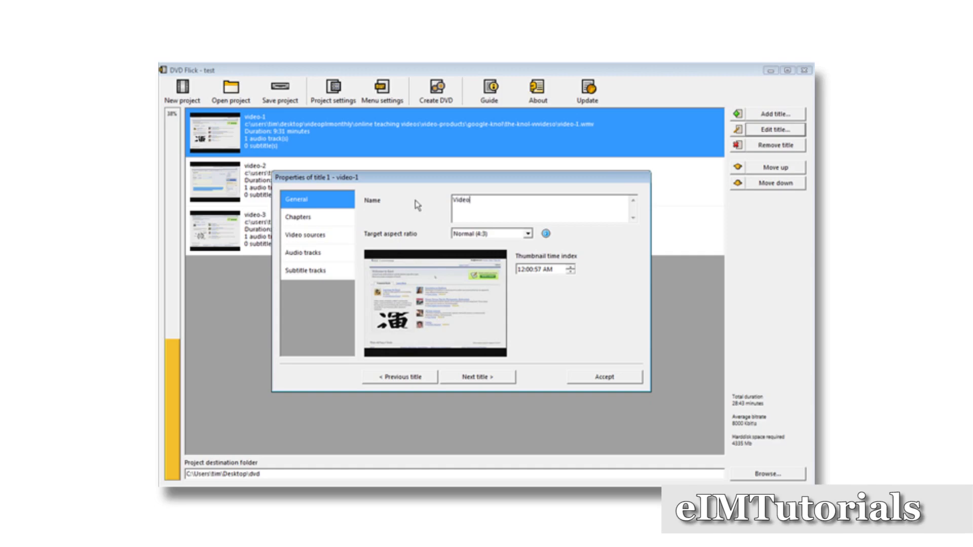
type(" One")
- Rename the second title as "Video Two" in its title properties
left_click(489, 379)
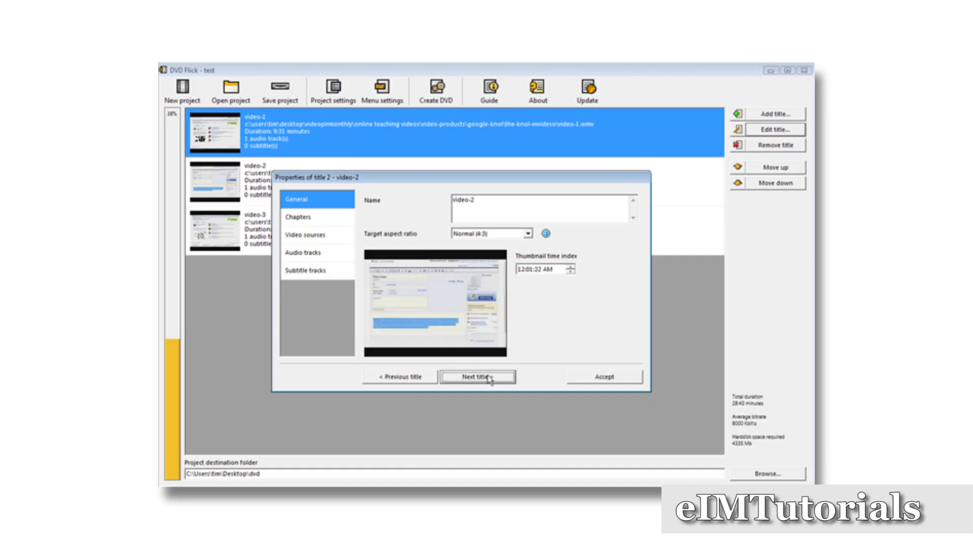
left_click_drag(474, 202, 369, 198)
key("BackSpace")
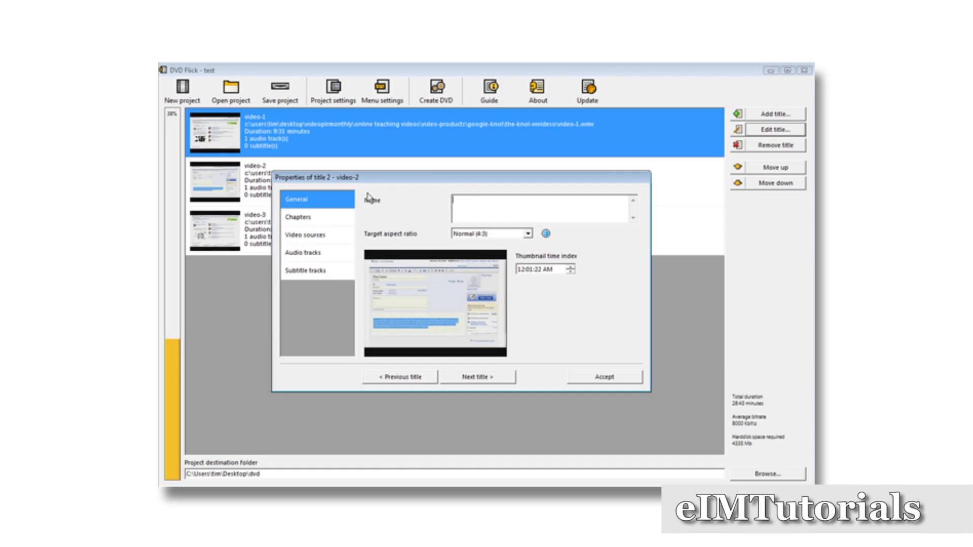
type("Video Two")
- Rename the third title as "Video Three" and accept the title properties
left_click(484, 378)
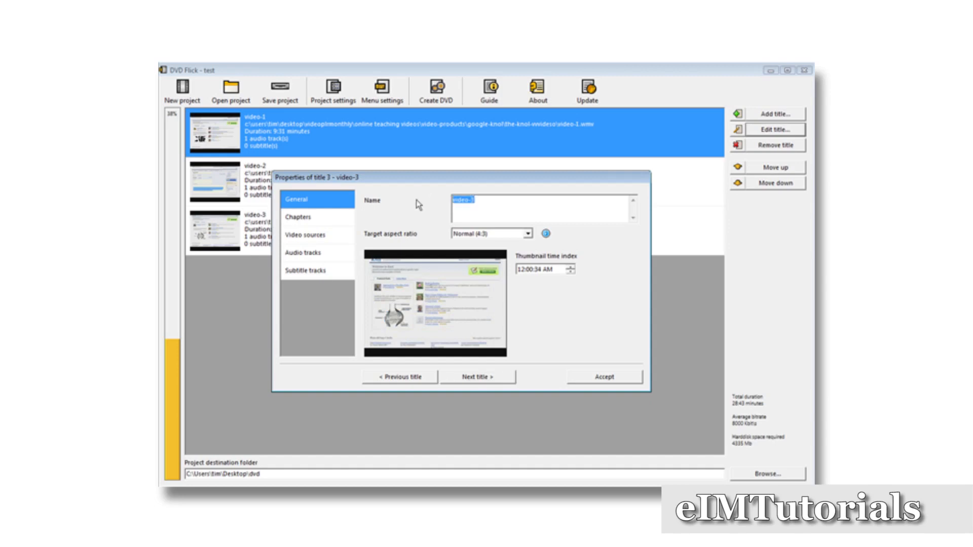
type("Video Three")
left_click(476, 377)
left_click(605, 378)
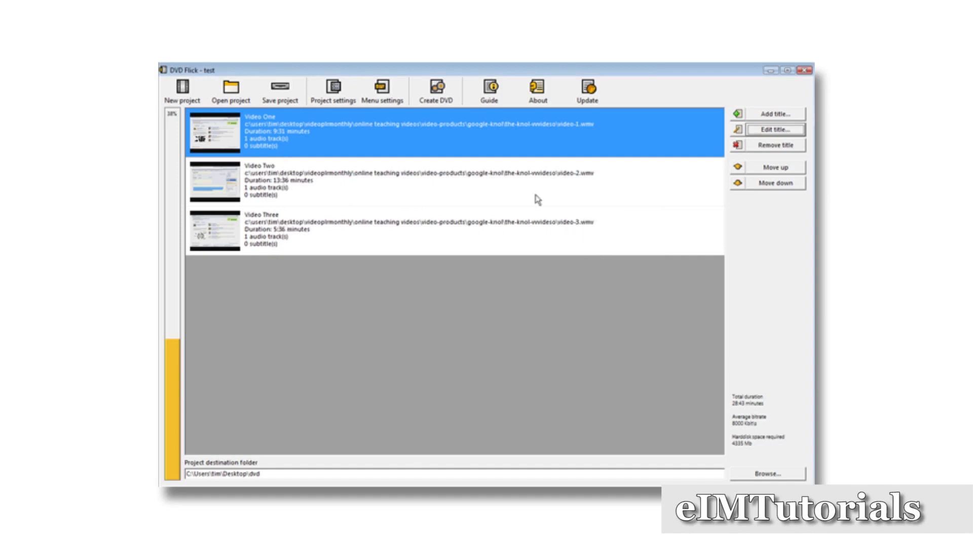
- Start creating the DVD, agreeing to burn it to disc and to overwrite the existing destination folder's contents
left_click(436, 96)
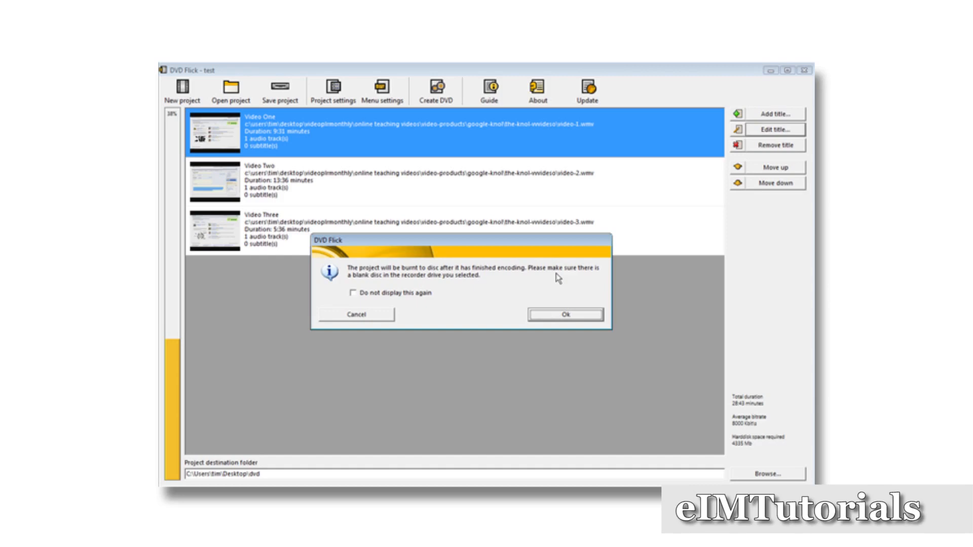
left_click(564, 314)
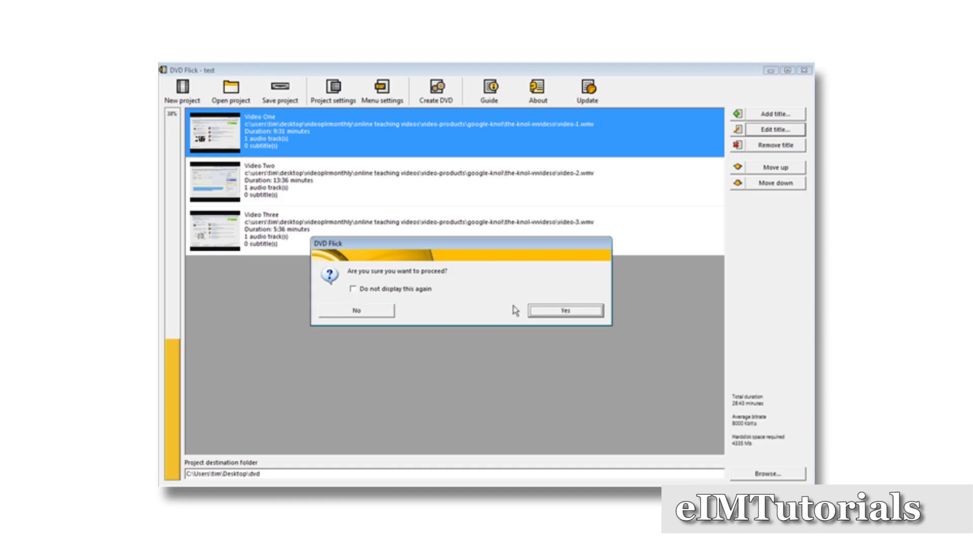
left_click(558, 311)
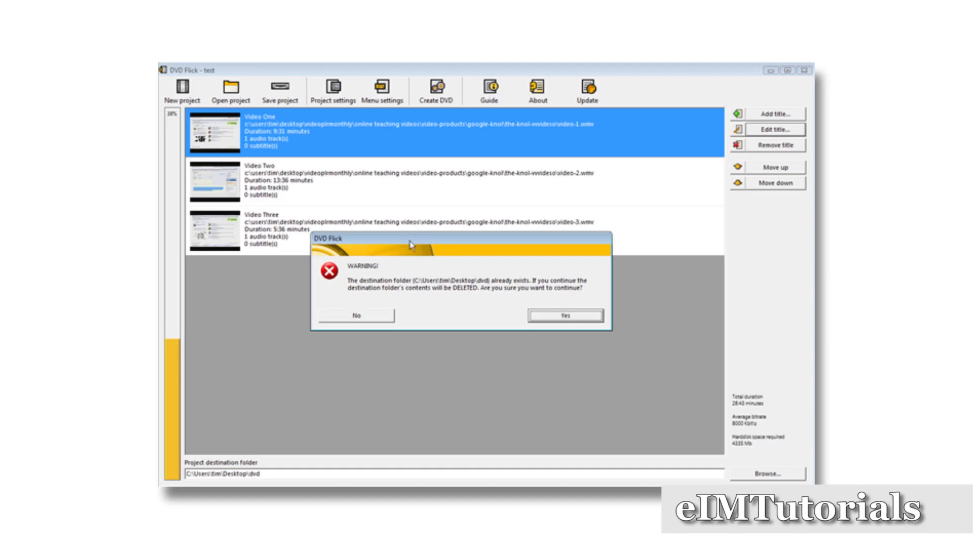
left_click(564, 315)
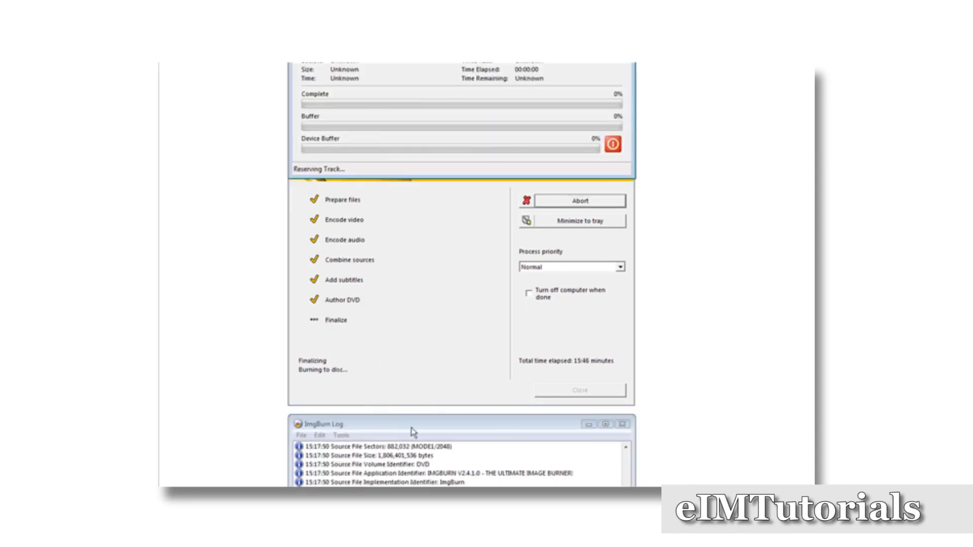
- Arrange the ImgBurn progress window above its log window to monitor the burn
left_click_drag(413, 424, 406, 313)
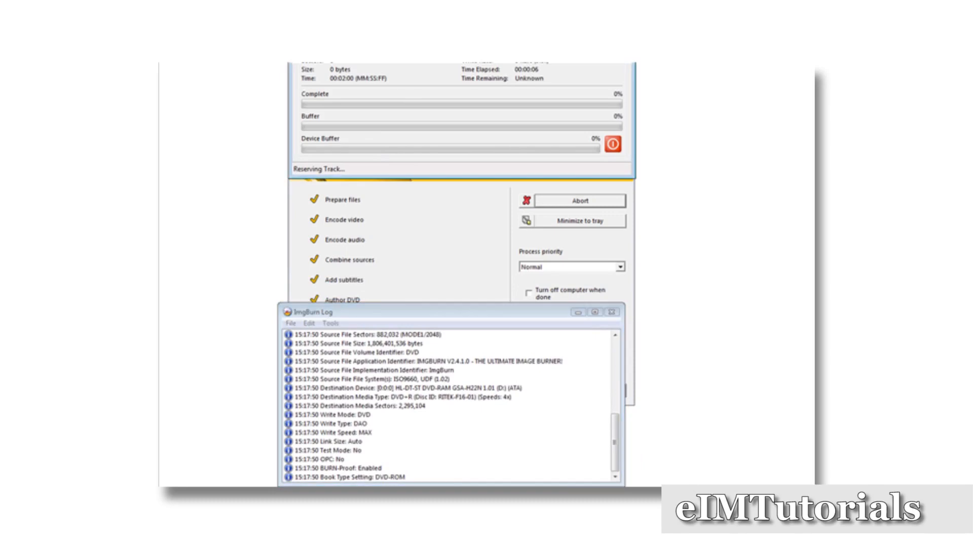
left_click_drag(384, 0, 378, 72)
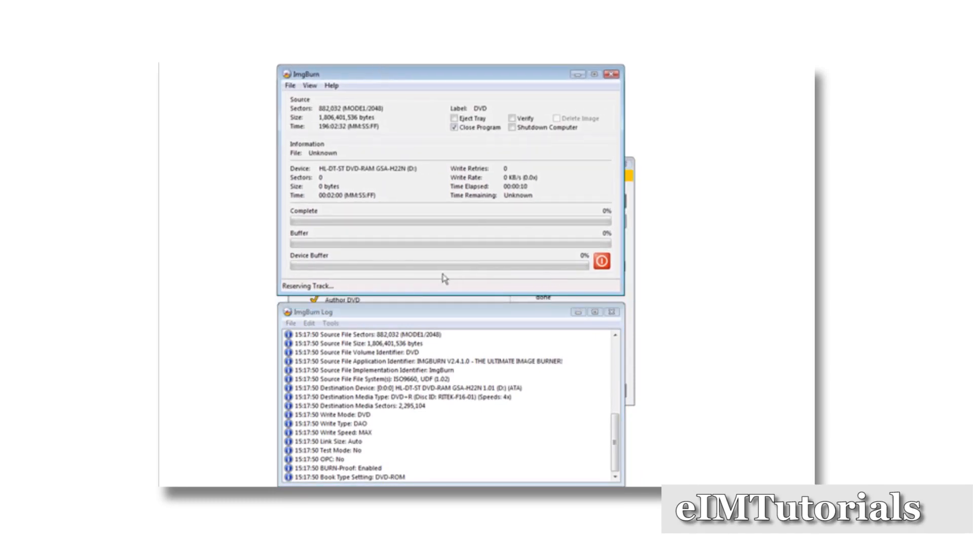